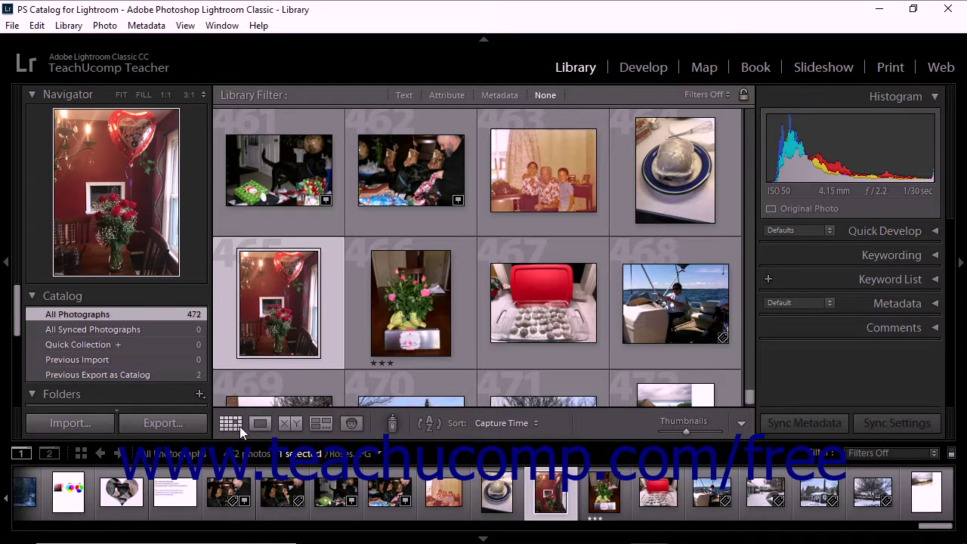
# Browse the catalog sources: synced photos, Quick Collection, Previous Import, Previous Export, then All Photographs
pyautogui.click(138, 300)
pyautogui.click(137, 300)
pyautogui.click(128, 331)
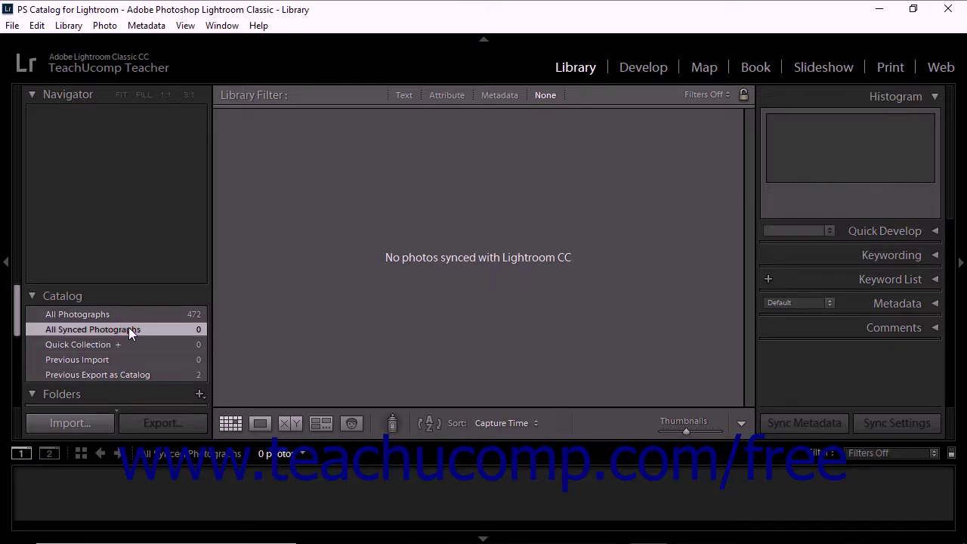
pyautogui.click(125, 345)
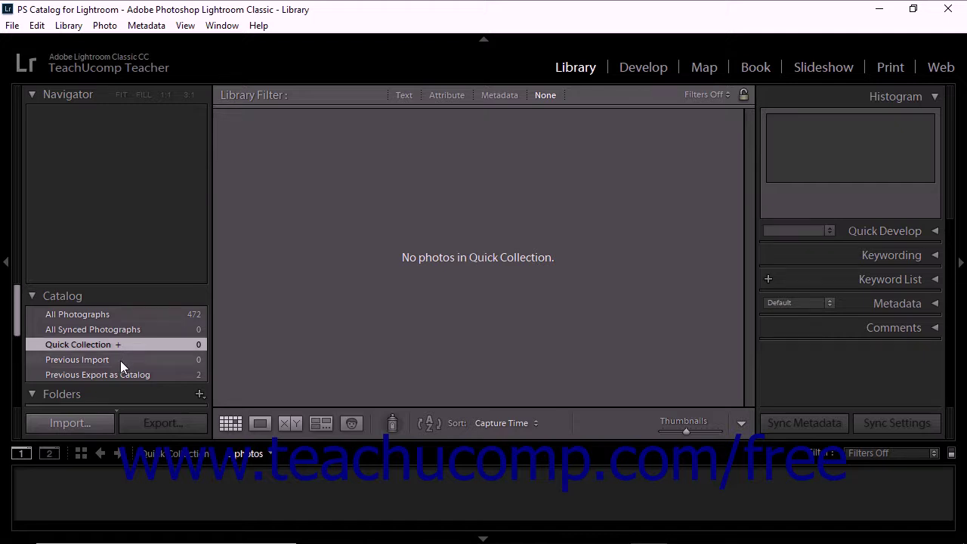
pyautogui.click(120, 361)
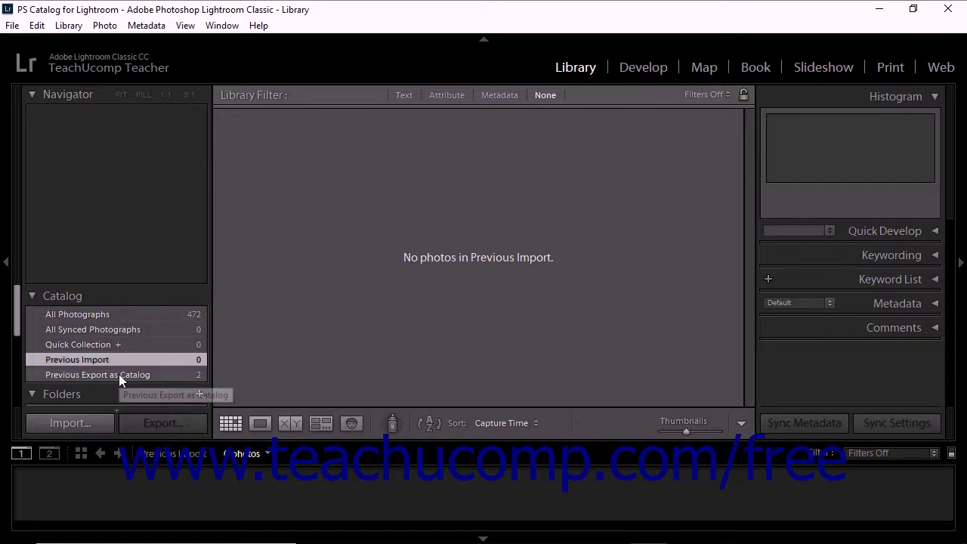
pyautogui.click(119, 374)
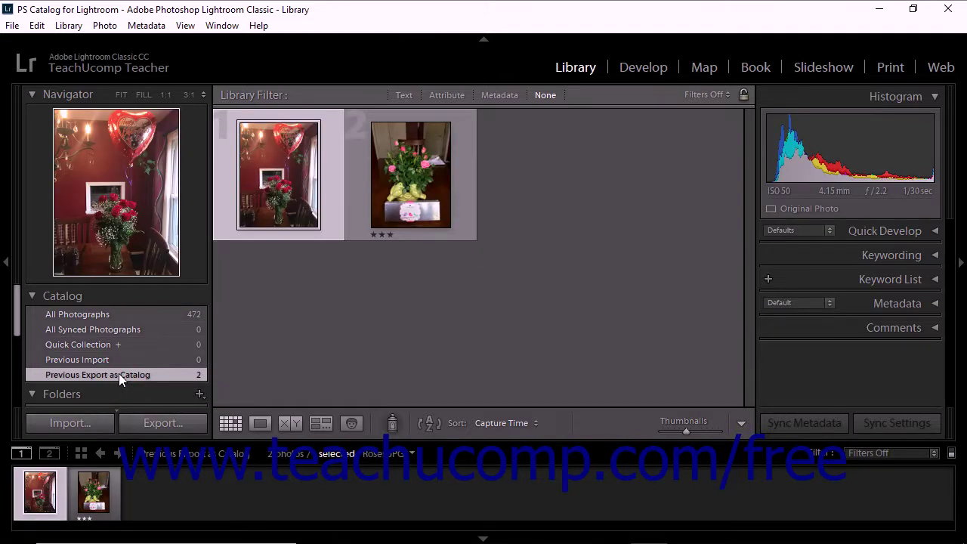
pyautogui.click(133, 314)
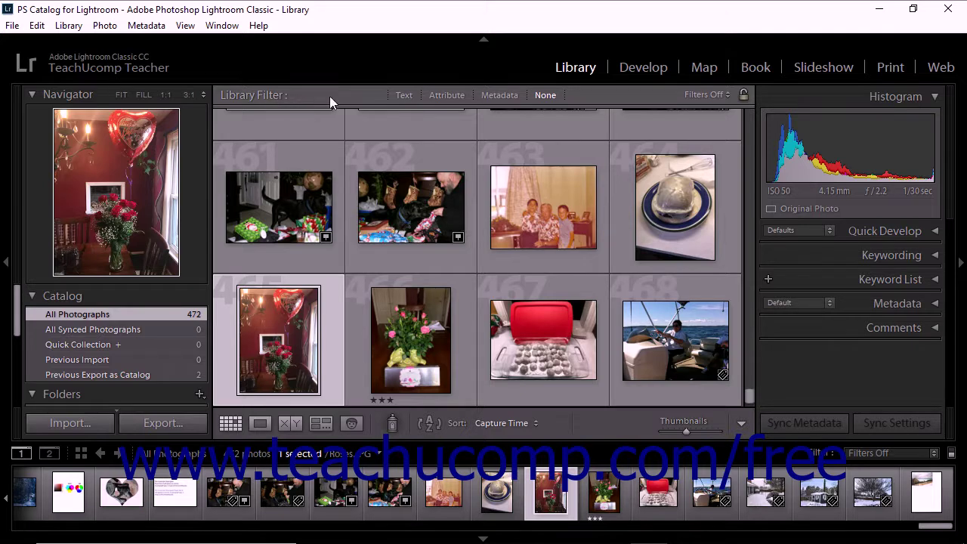
# Try the Metadata filter on the Canon camera, then Attribute and Text filters, then turn filters off
pyautogui.click(486, 96)
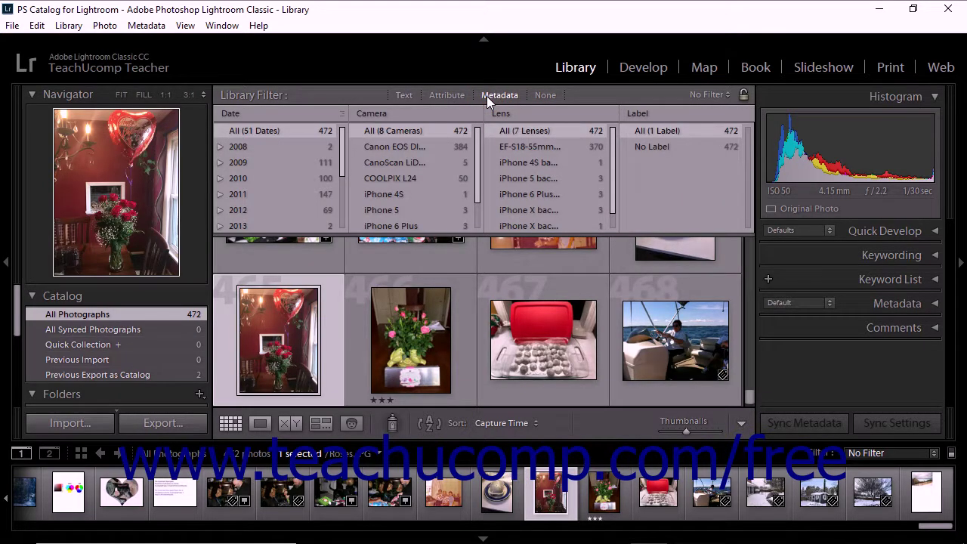
pyautogui.click(406, 145)
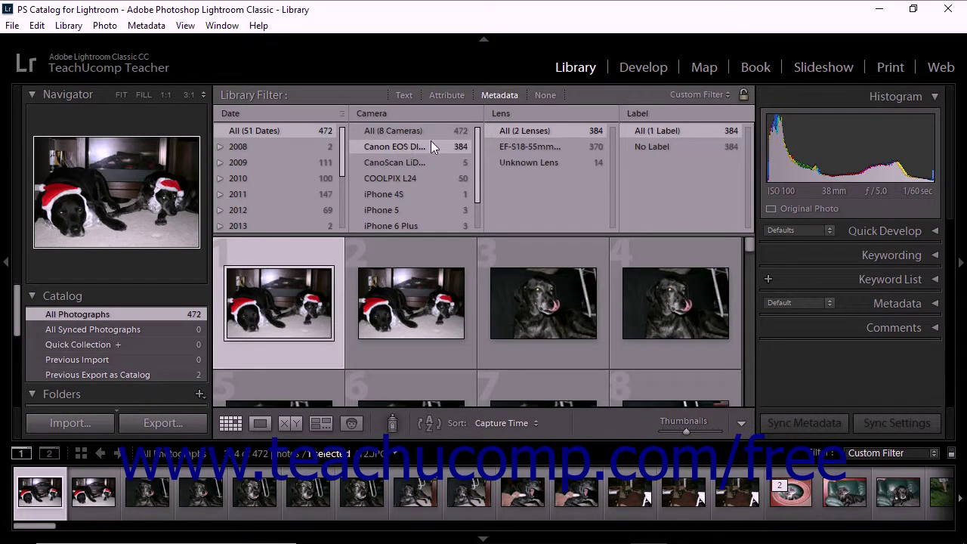
pyautogui.click(445, 95)
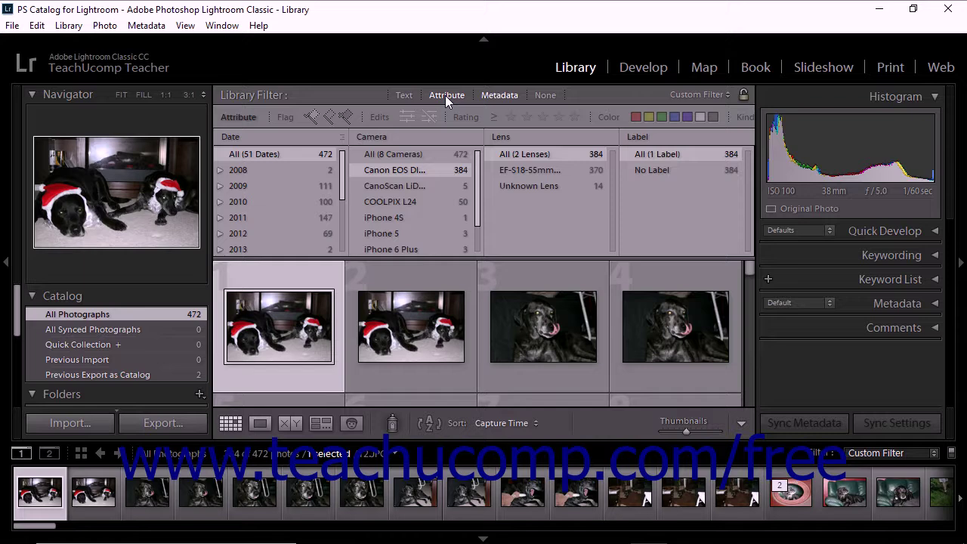
pyautogui.click(405, 95)
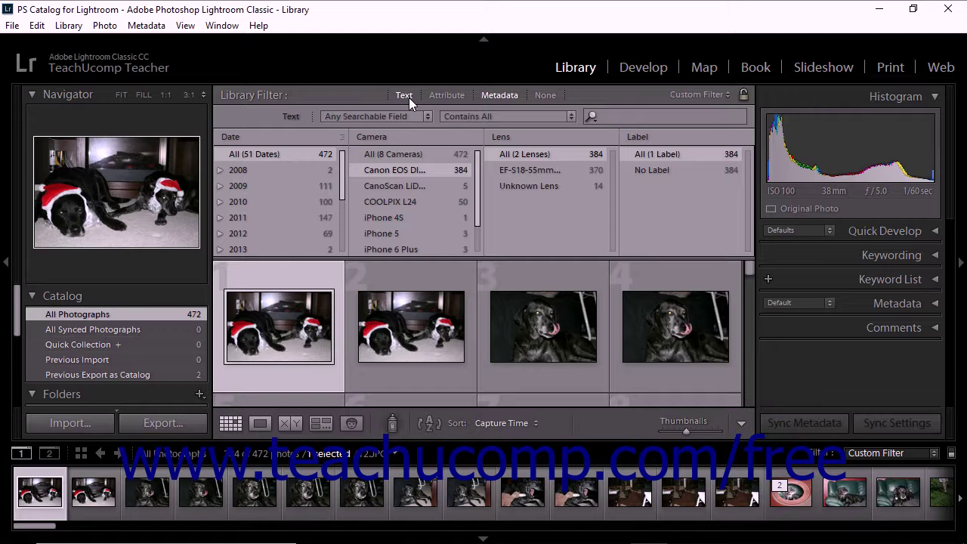
pyautogui.click(543, 96)
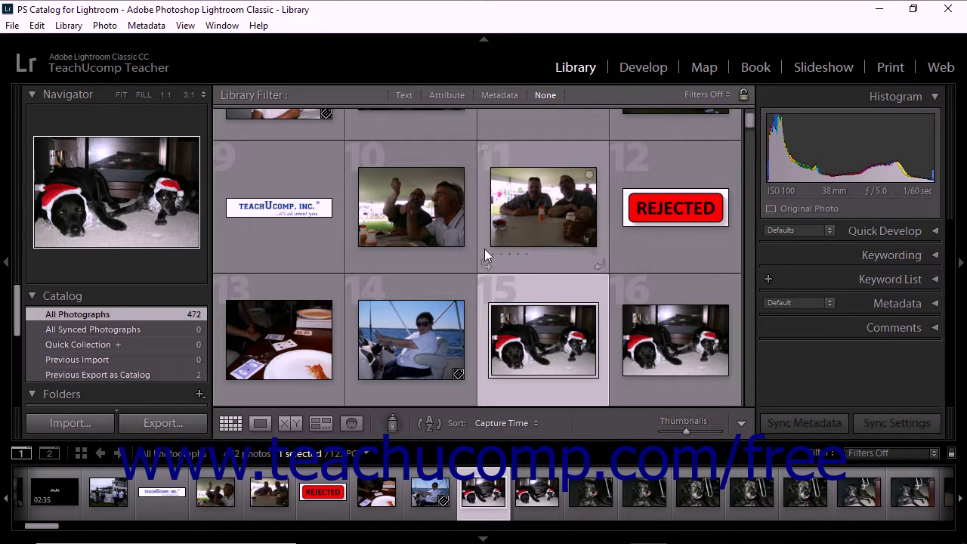
# Select photo 14 of the boat pilot, then step to the previous and next selected photo
pyautogui.click(401, 326)
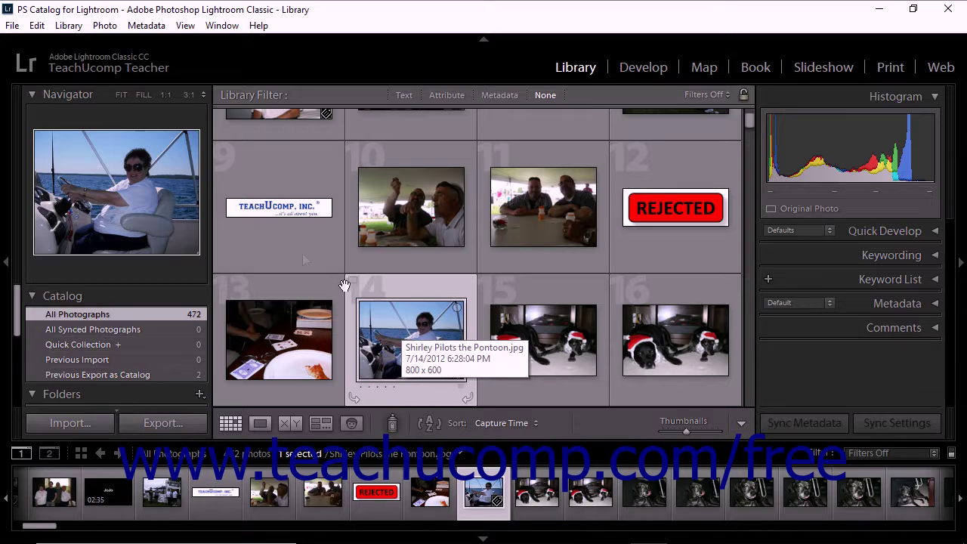
pyautogui.click(69, 25)
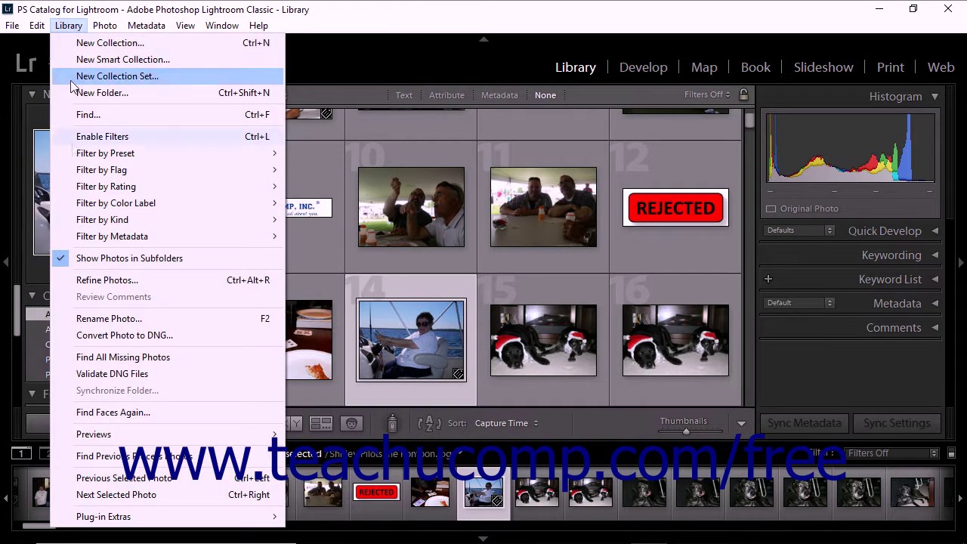
pyautogui.click(118, 481)
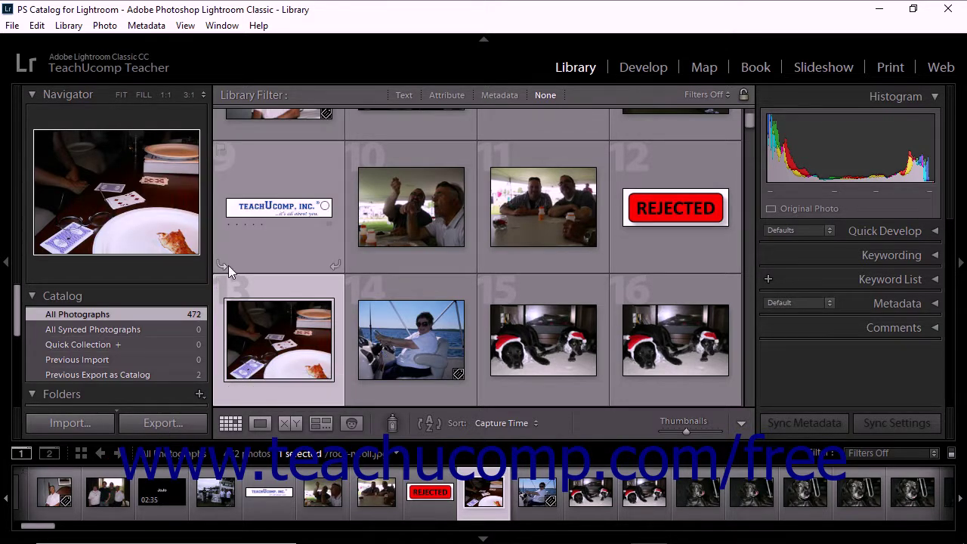
pyautogui.click(69, 25)
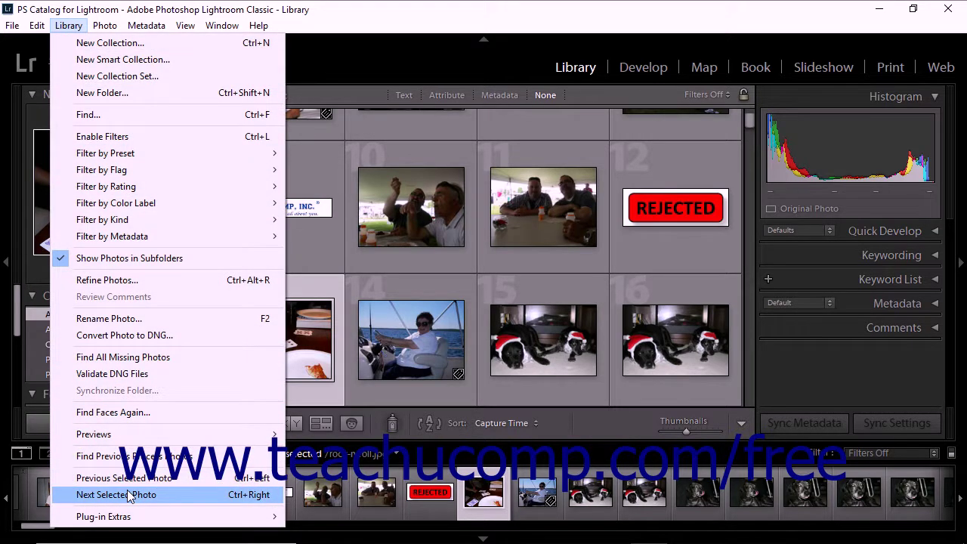
pyautogui.click(128, 495)
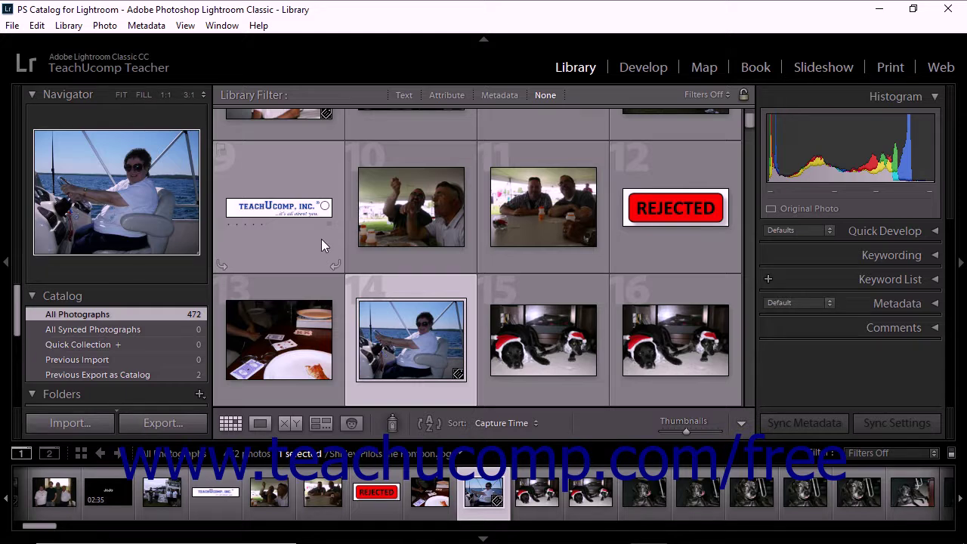
# Add Navigate arrows to the toolbar, step to the Santa-hat dogs photo, then remove Navigate again
pyautogui.click(741, 425)
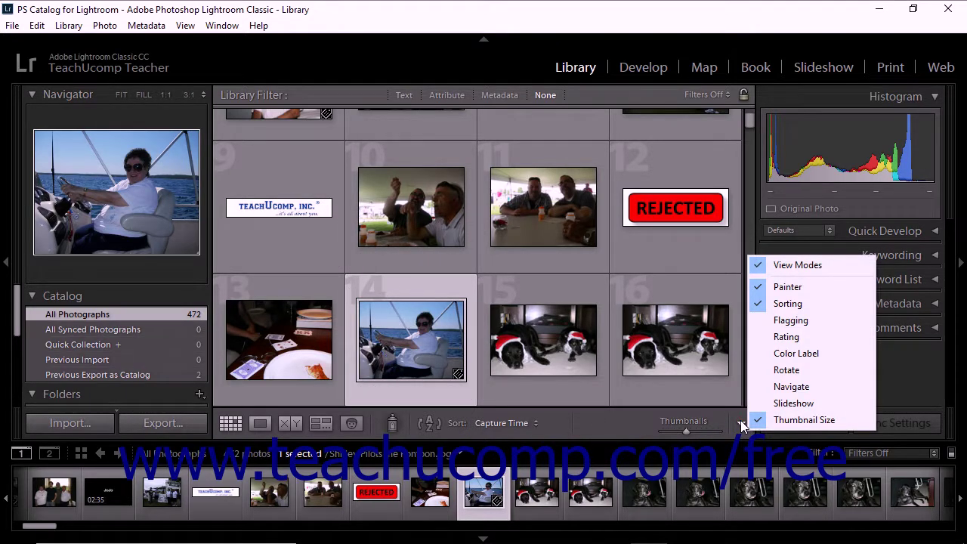
pyautogui.click(772, 388)
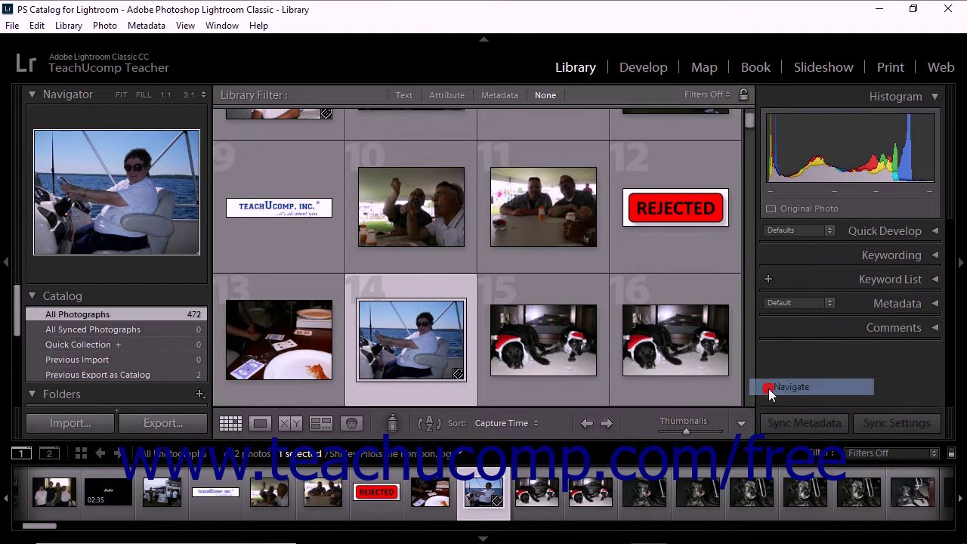
pyautogui.click(587, 423)
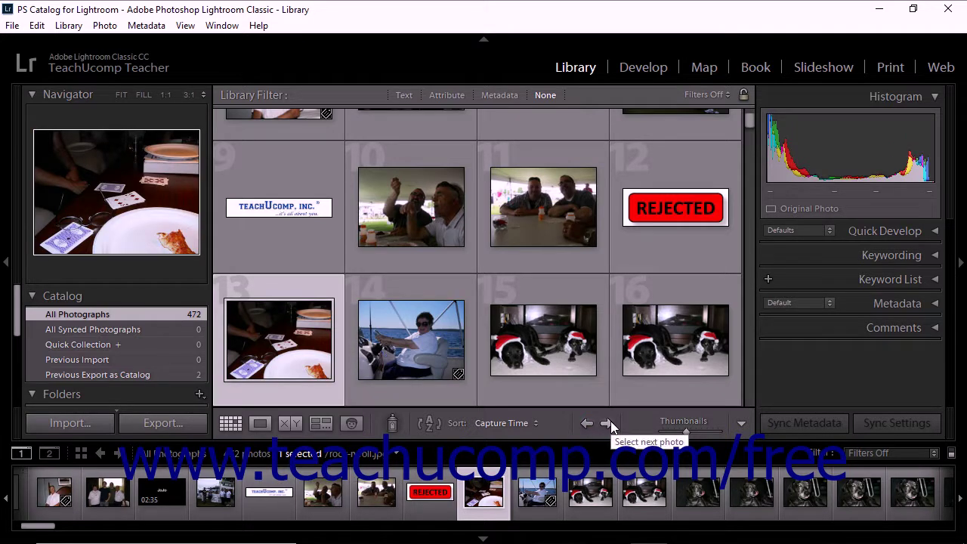
pyautogui.click(606, 423)
pyautogui.click(607, 423)
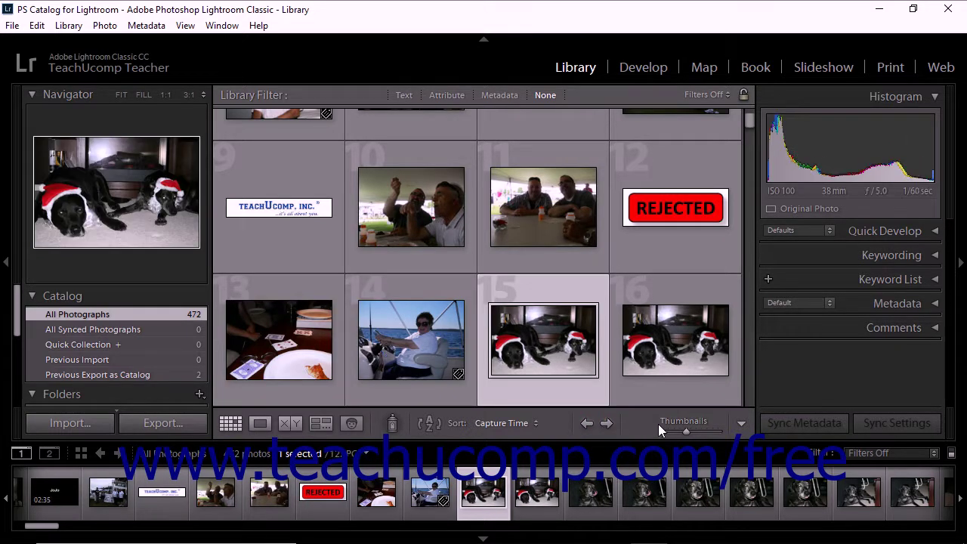
pyautogui.click(741, 423)
pyautogui.click(761, 388)
# Change the grid's sort criterion from Capture Time to Rating
pyautogui.click(740, 424)
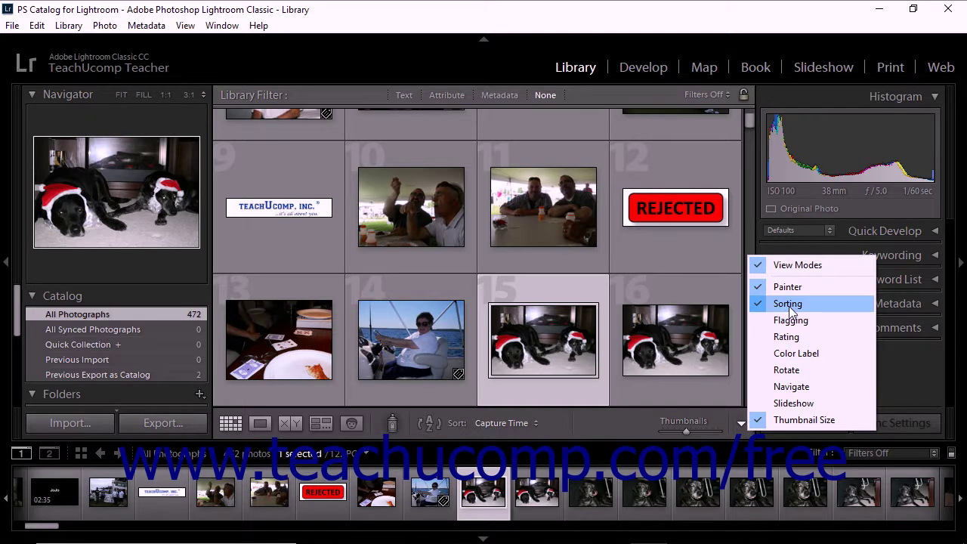
pyautogui.click(634, 412)
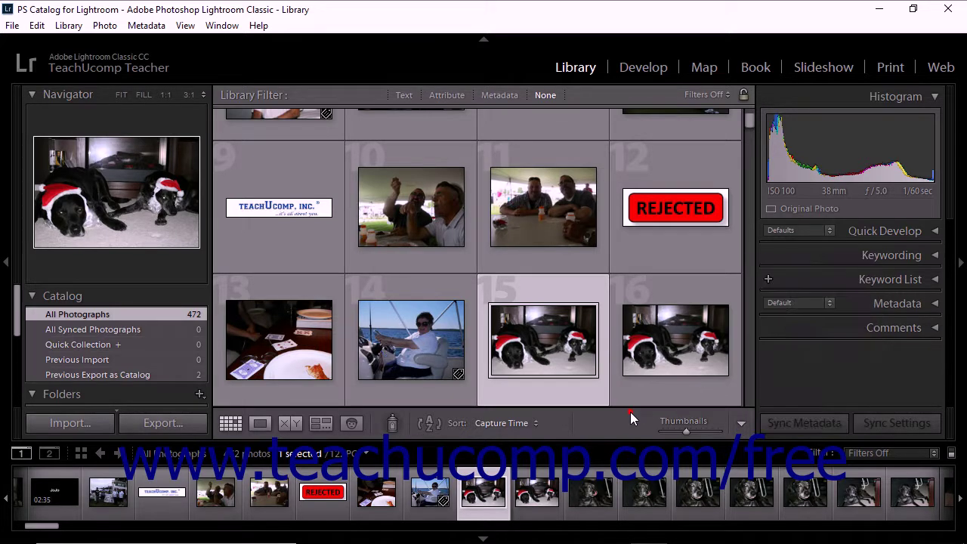
pyautogui.click(534, 425)
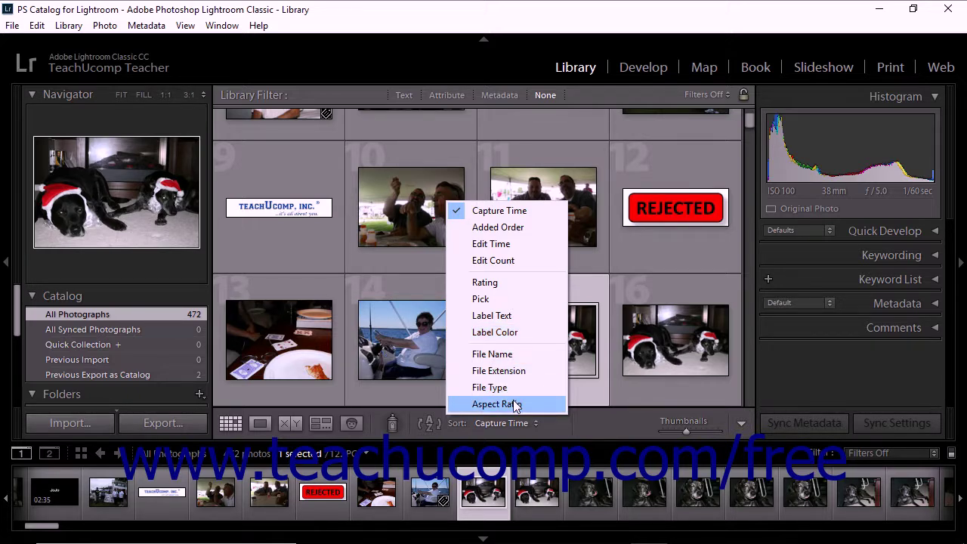
pyautogui.click(518, 285)
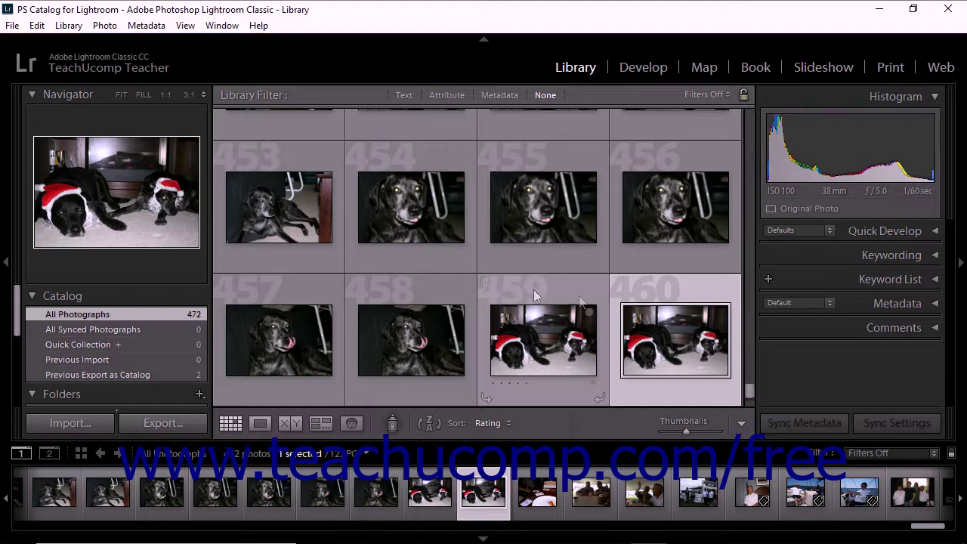
# Scroll through the rating-sorted grid, then reverse the sort direction
pyautogui.scroll(-3, 618, 304)
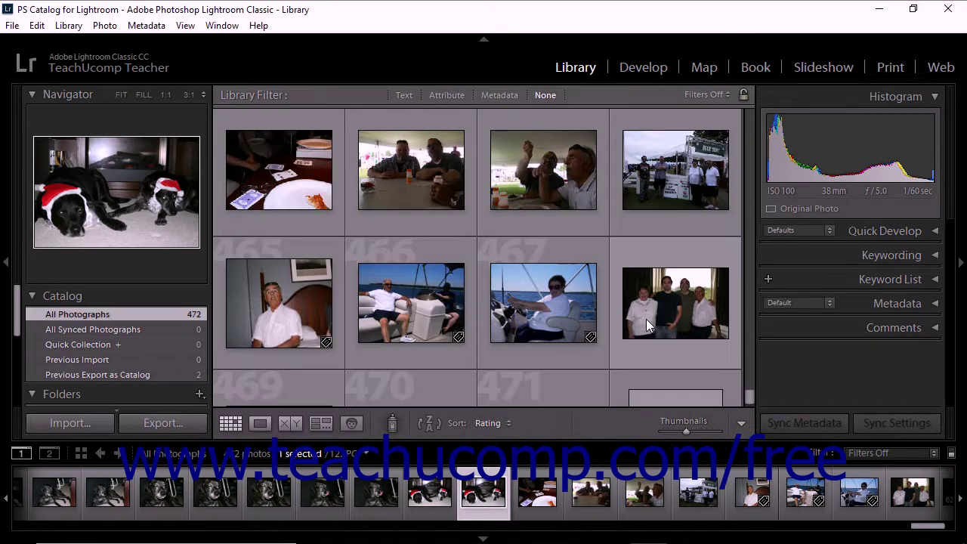
pyautogui.scroll(5, 646, 319)
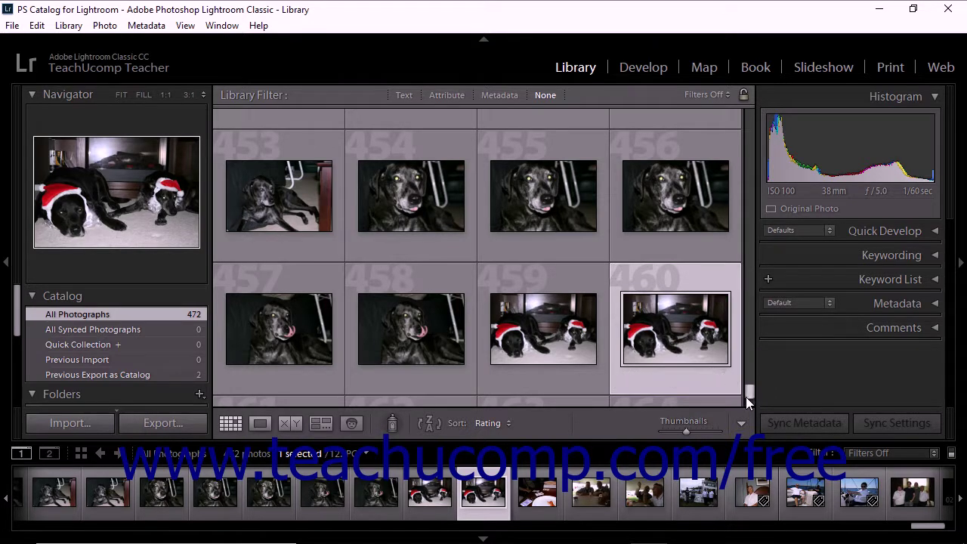
pyautogui.scroll(-1, 749, 394)
pyautogui.moveTo(747, 394); pyautogui.dragTo(744, 102)
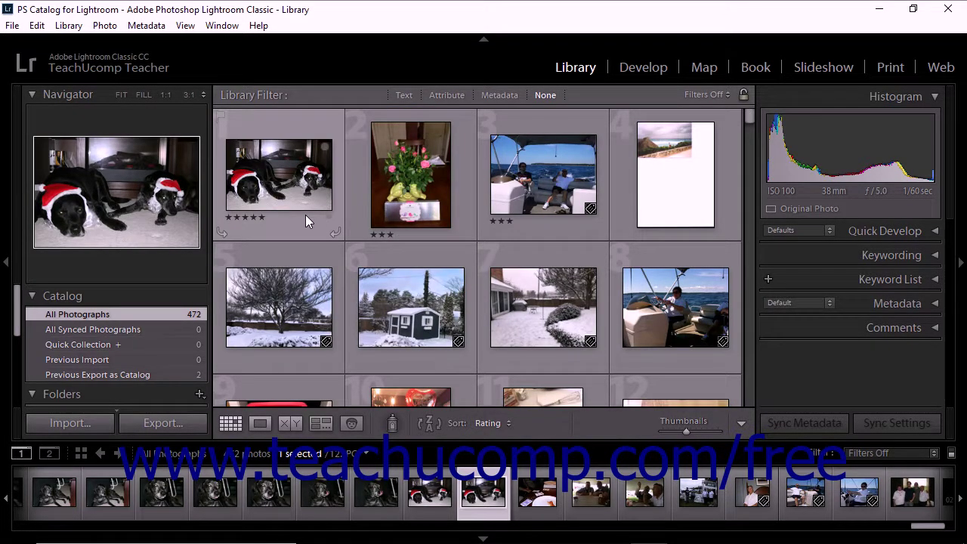
pyautogui.click(429, 424)
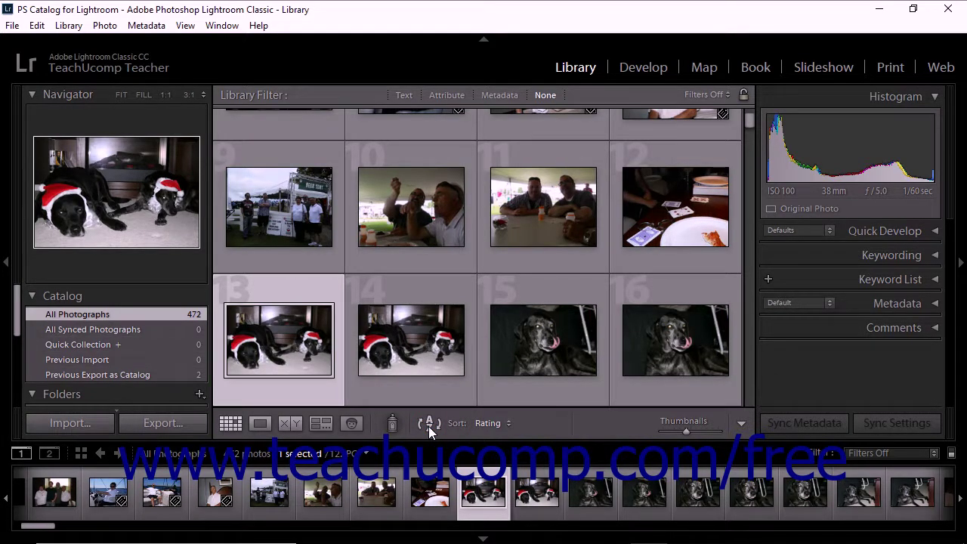
# Scroll the grid back and scroll the left panels down to reveal the Folders panel
pyautogui.moveTo(747, 122); pyautogui.dragTo(737, 409)
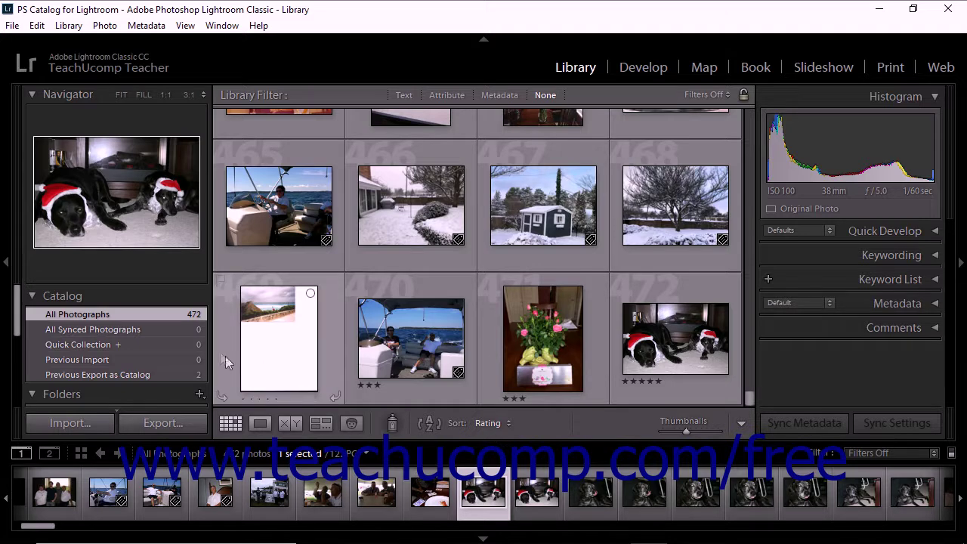
pyautogui.scroll(-3, 158, 343)
# Open Camera Raw Files, drag IMG_2781.CR2 into third place, then return to All Photographs
pyautogui.scroll(-2, 157, 345)
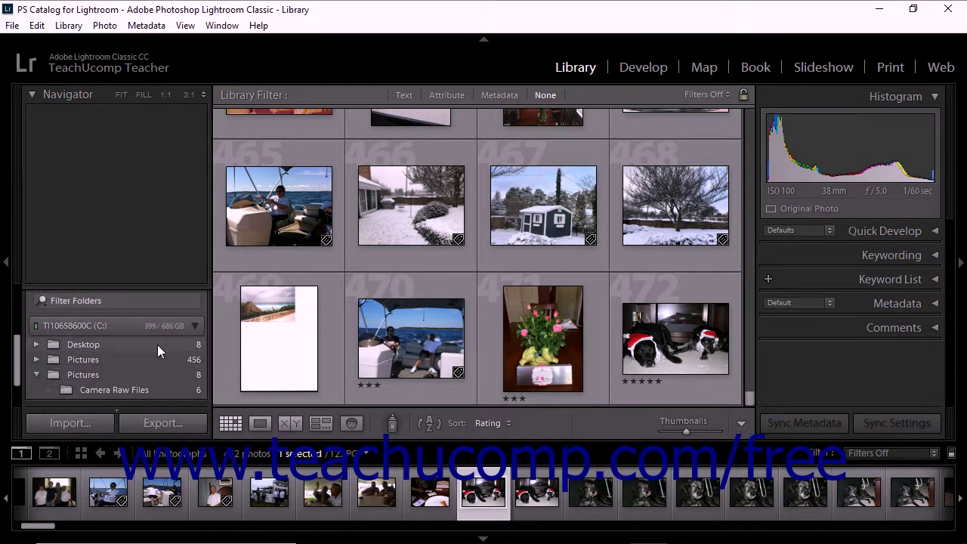
pyautogui.click(133, 390)
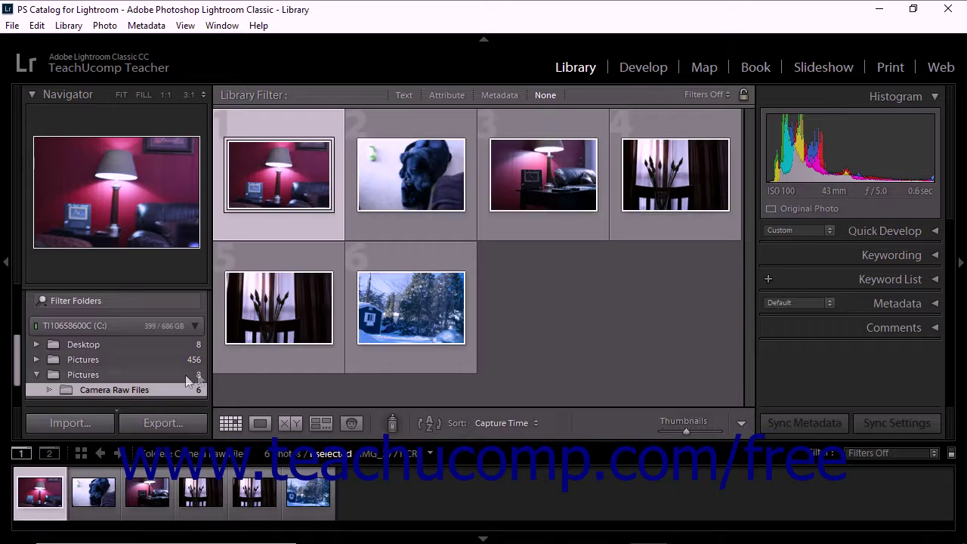
pyautogui.moveTo(423, 305)
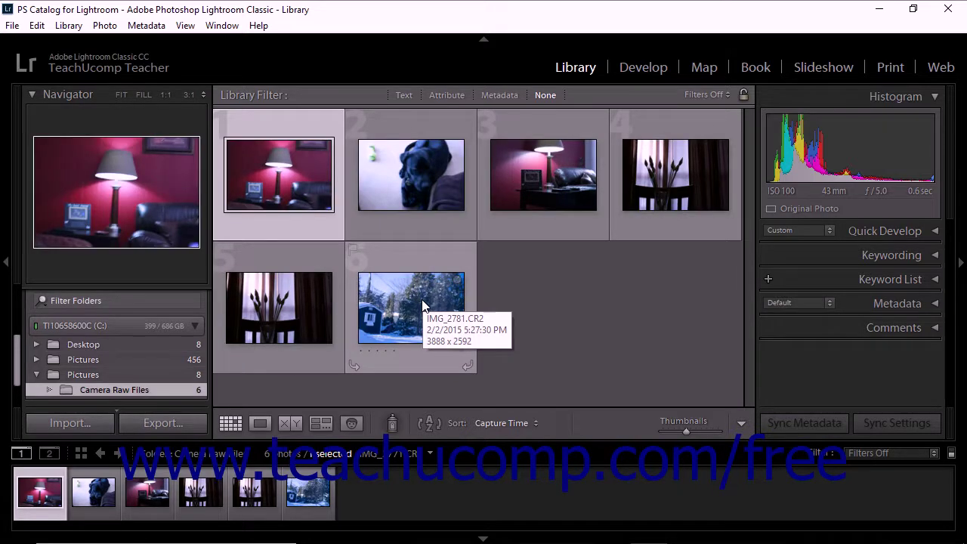
pyautogui.moveTo(423, 304); pyautogui.dragTo(491, 190)
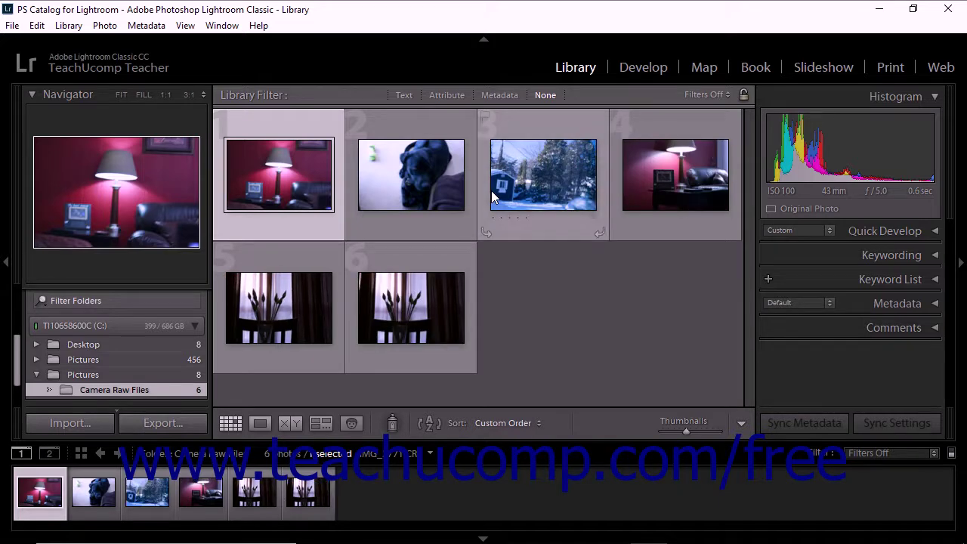
pyautogui.scroll(5, 167, 320)
pyautogui.click(166, 320)
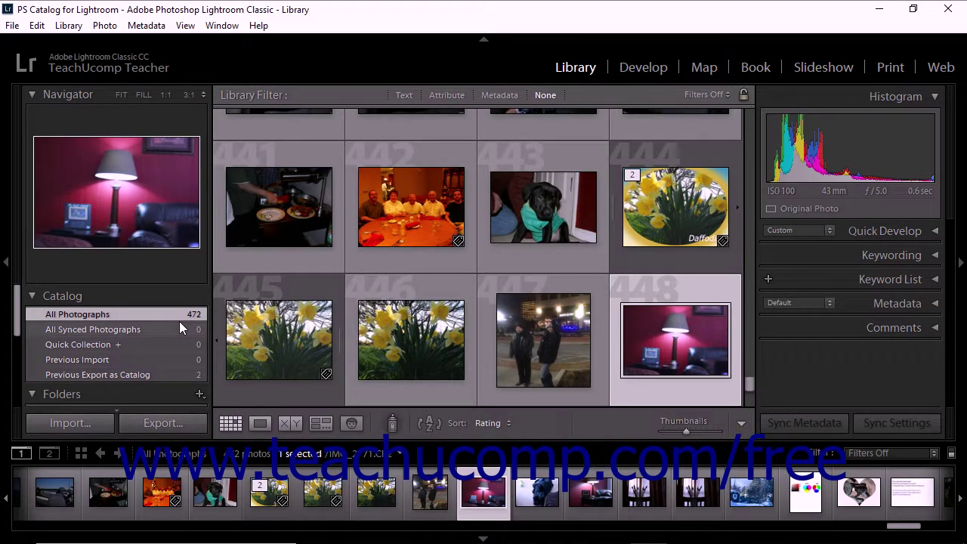
# Drag dinner.jpg onto the Daffodil stack, triggering the 'Could not create stack' alert
pyautogui.moveTo(401, 202)
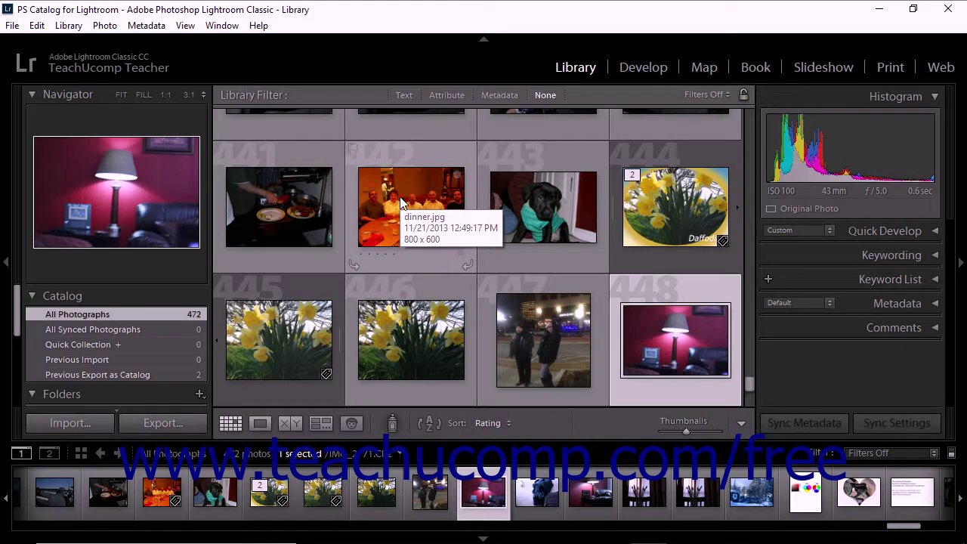
pyautogui.moveTo(400, 203); pyautogui.dragTo(613, 223)
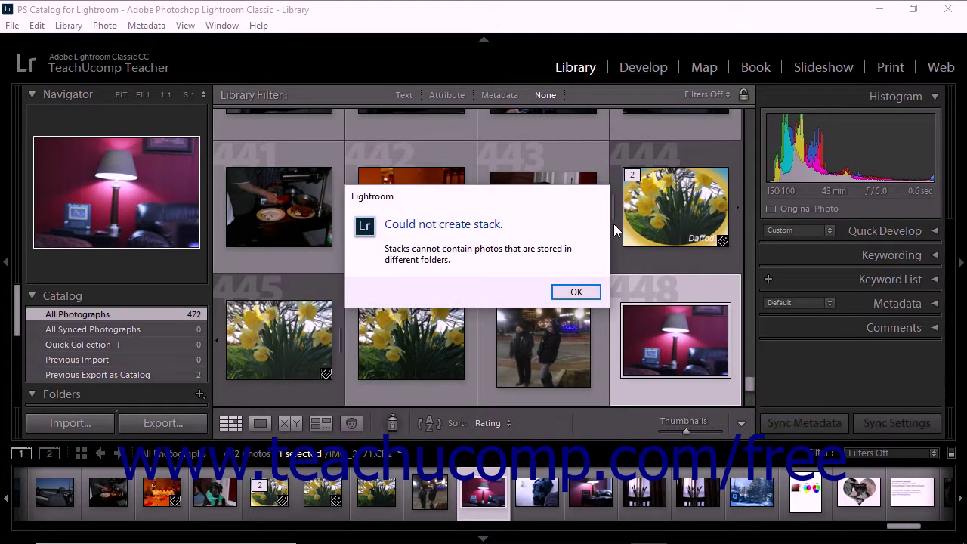